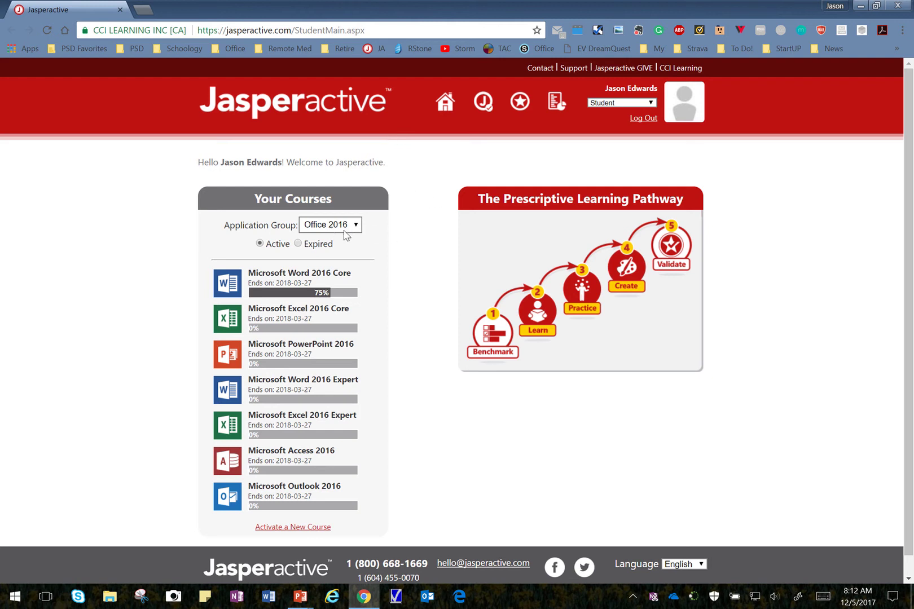
Open the Microsoft Word 2016 Core course and show the Lesson 5: Distributing Documents topics.
click(281, 286)
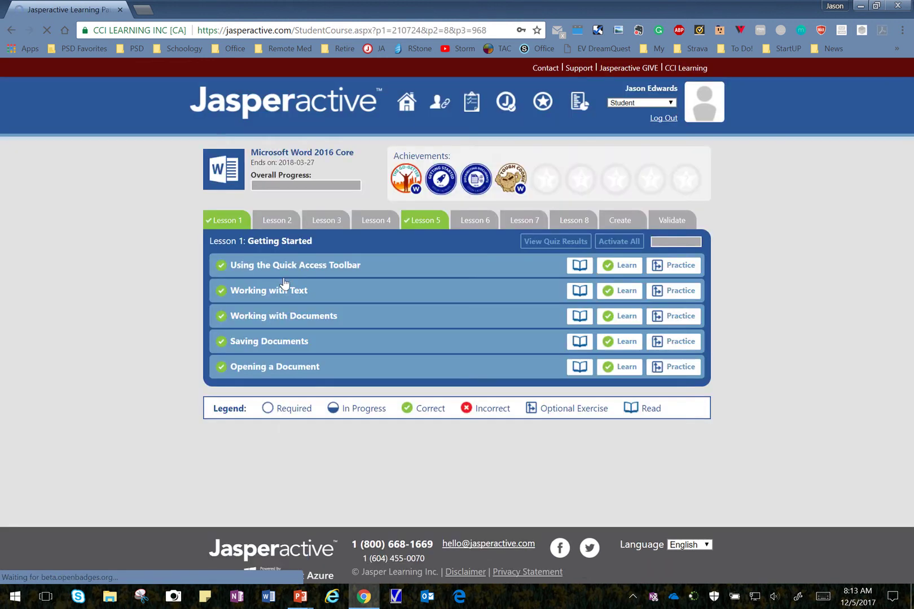
click(431, 225)
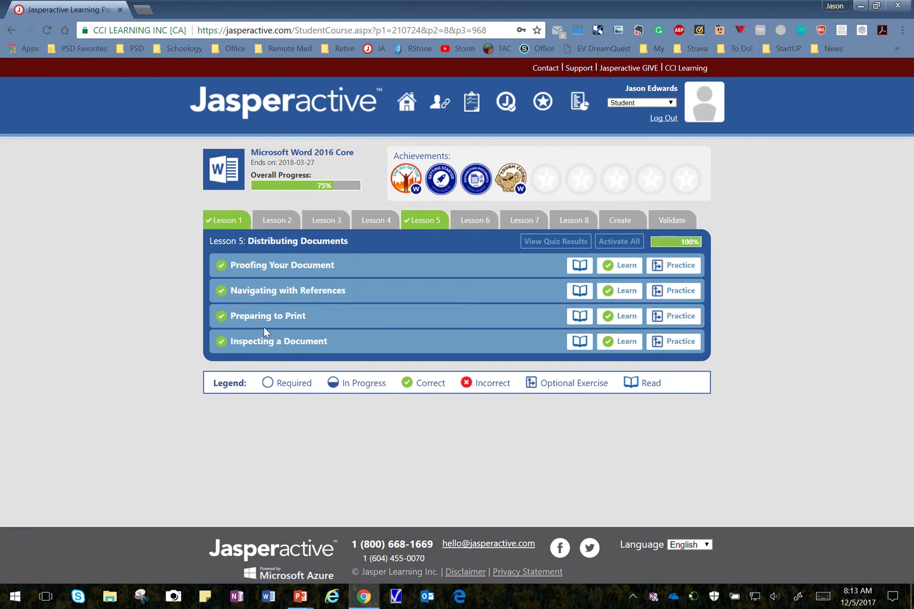
Launch the Preparing to Print practice so the New Adventures (Approved) document opens with the instructions.
click(681, 325)
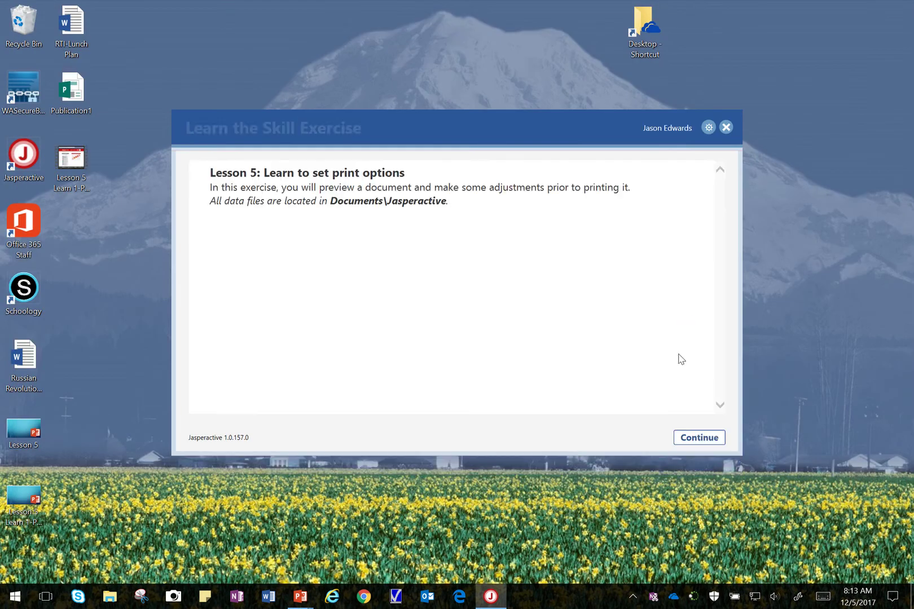
click(704, 441)
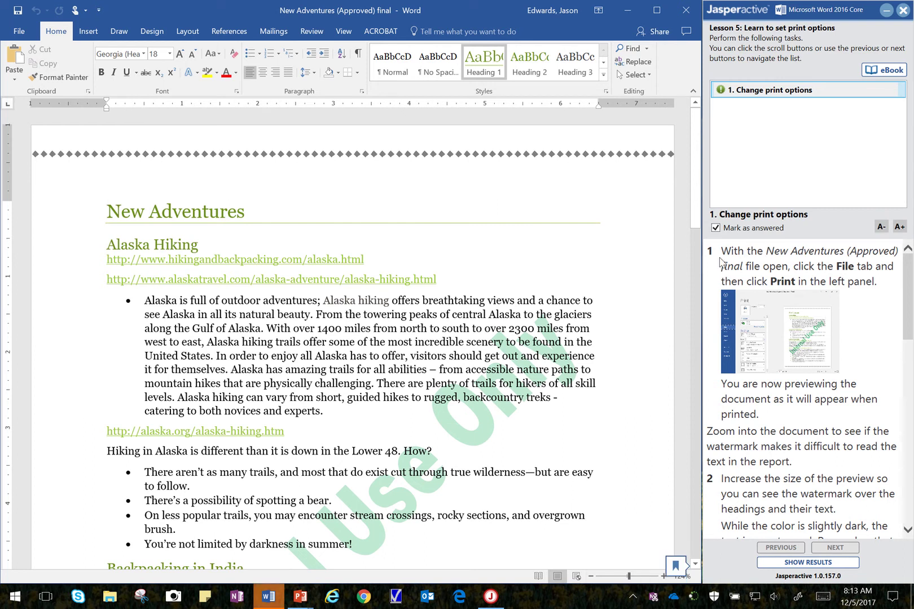
click(819, 258)
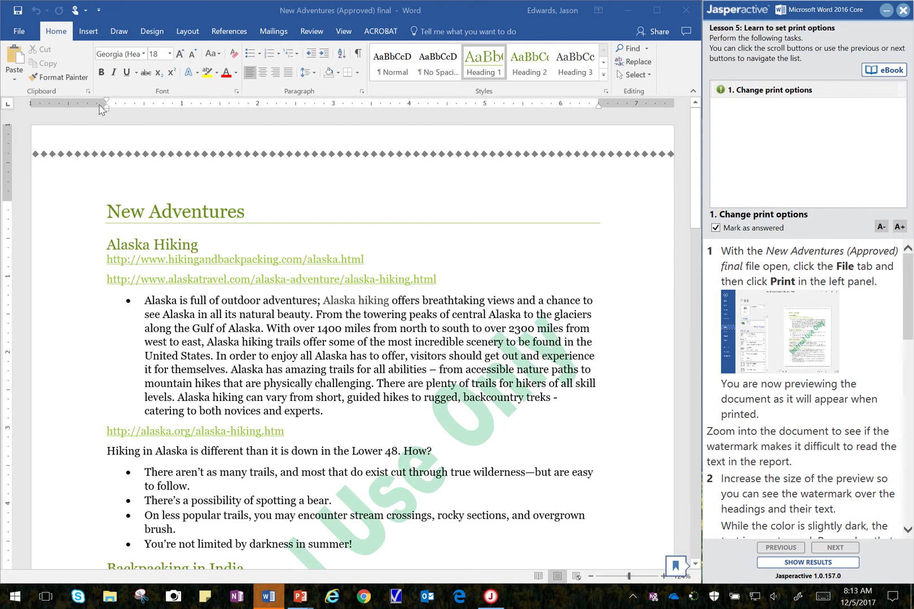
Show the print preview and zoom in to check the 'Internal Use Only' watermark.
click(19, 31)
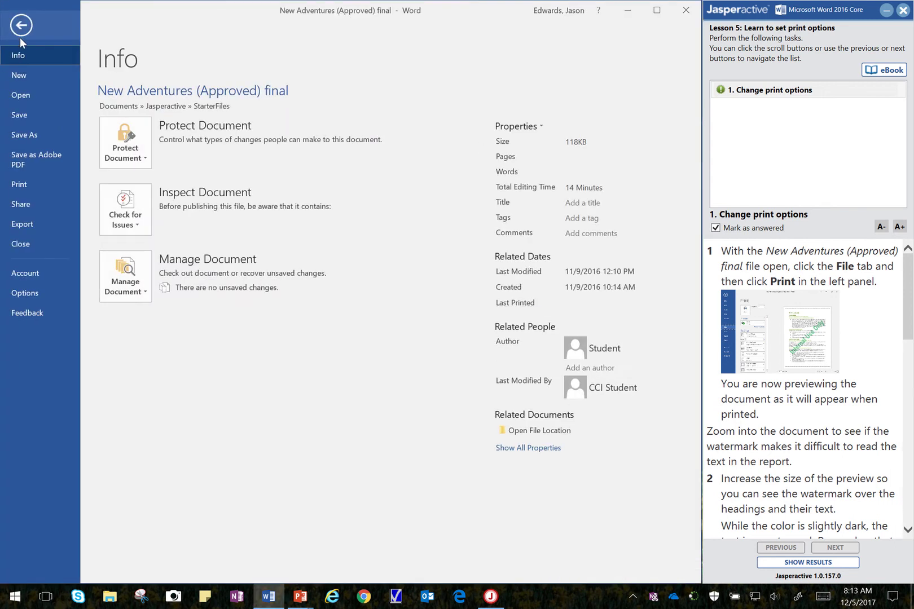
click(30, 188)
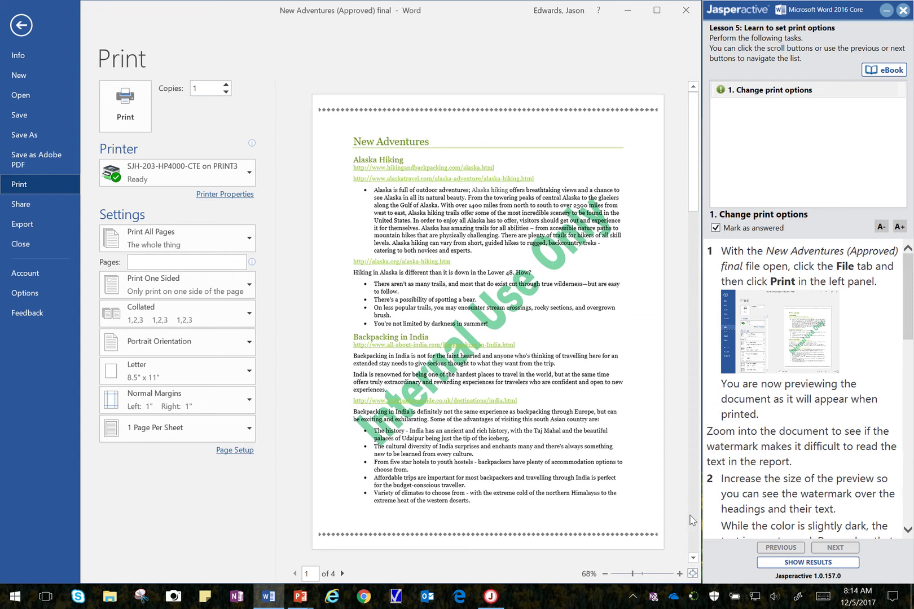
mouse_move(633, 575)
mouse_down()
mouse_move(653, 580)
mouse_move(639, 579)
mouse_up()
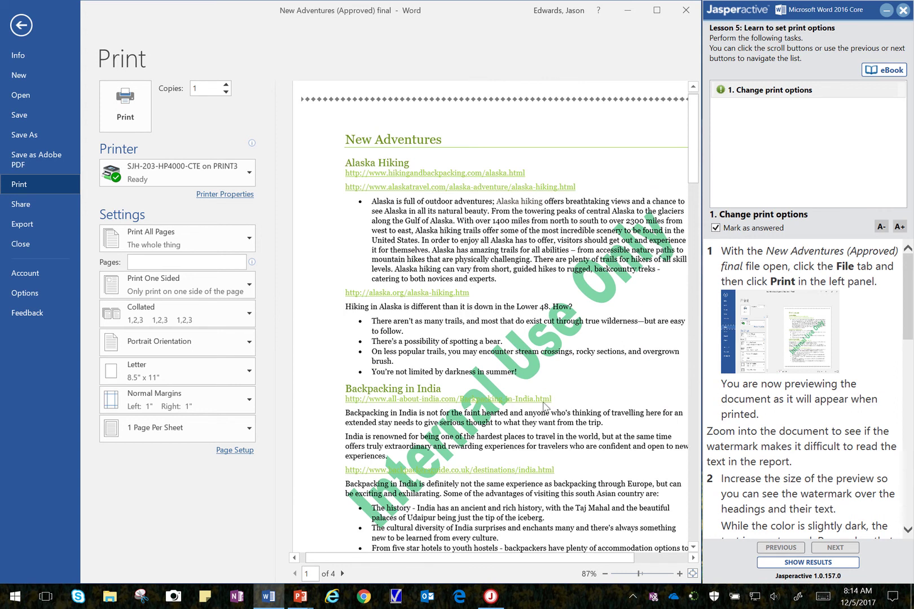
Read further down the exercise steps, then fit the whole page back into the preview.
click(799, 483)
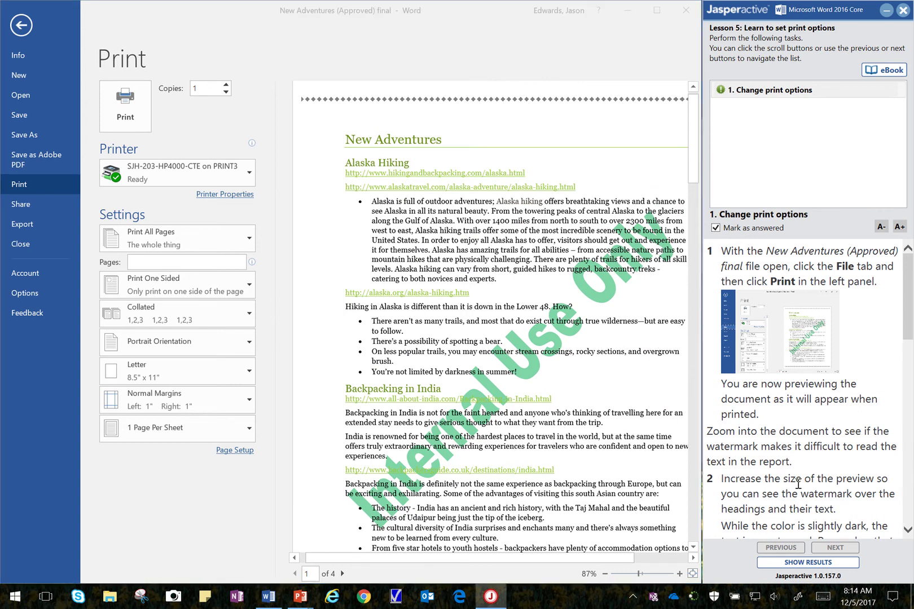
scroll(798, 484, down, 3)
scroll(786, 455, down, 2)
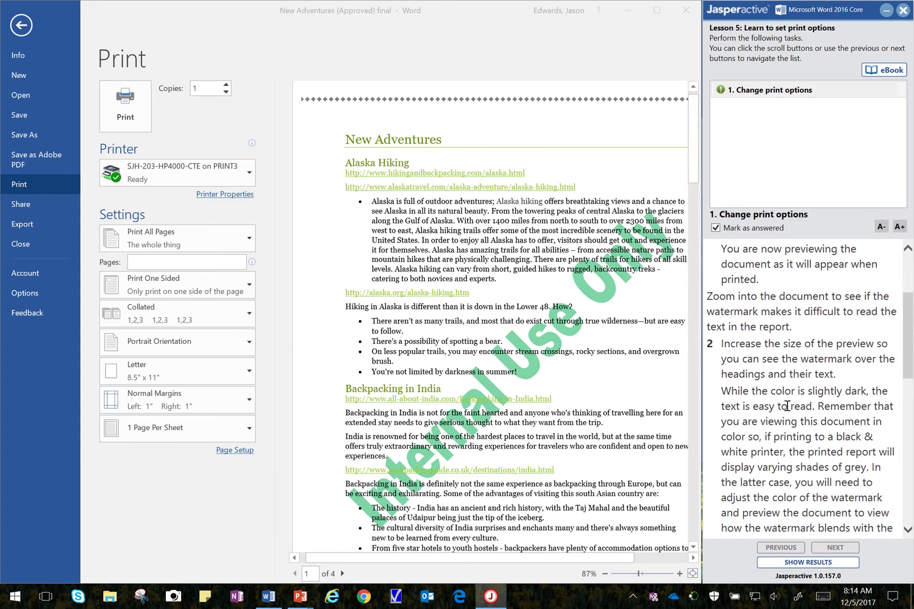
scroll(787, 406, down, 5)
scroll(787, 406, down, 2)
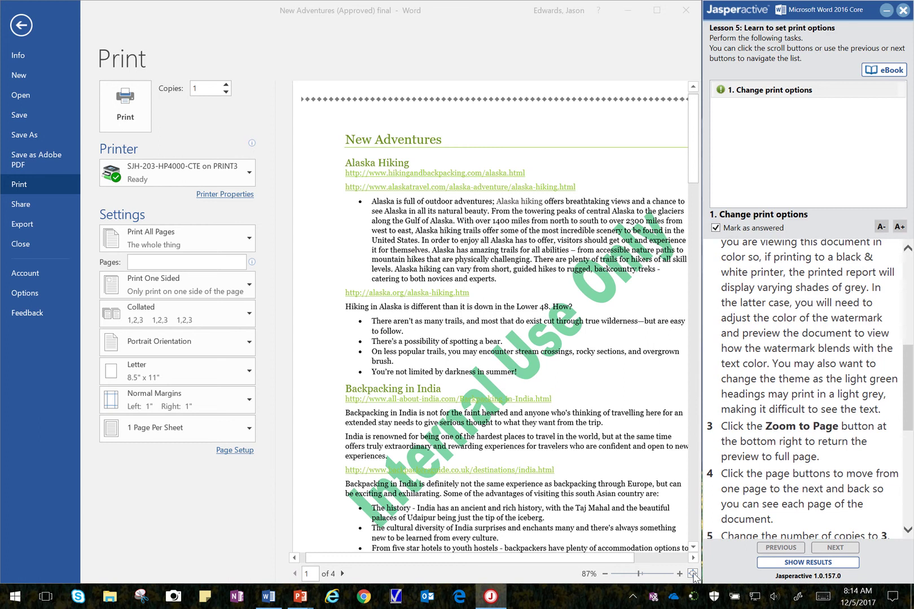
click(693, 574)
click(693, 574)
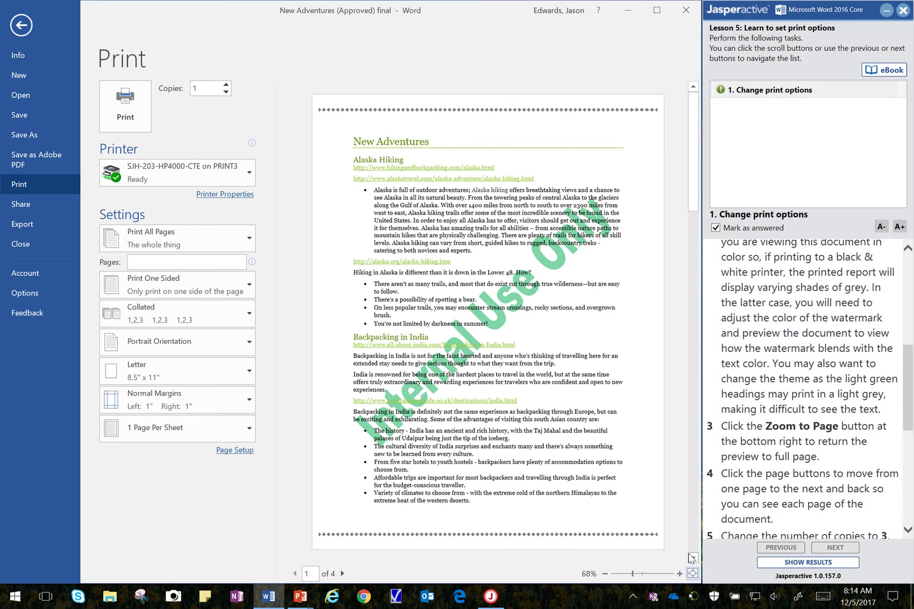
click(804, 459)
scroll(803, 458, down, 3)
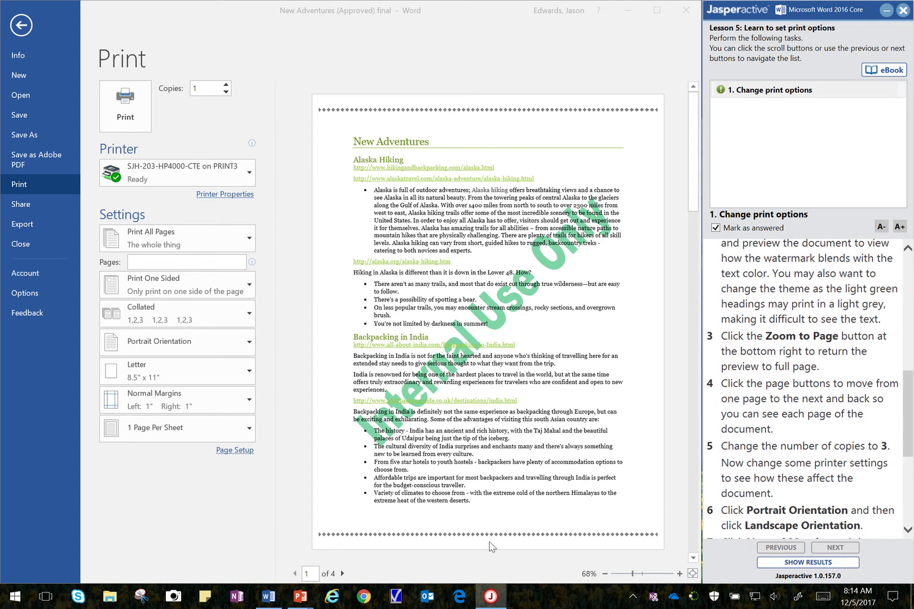
click(345, 580)
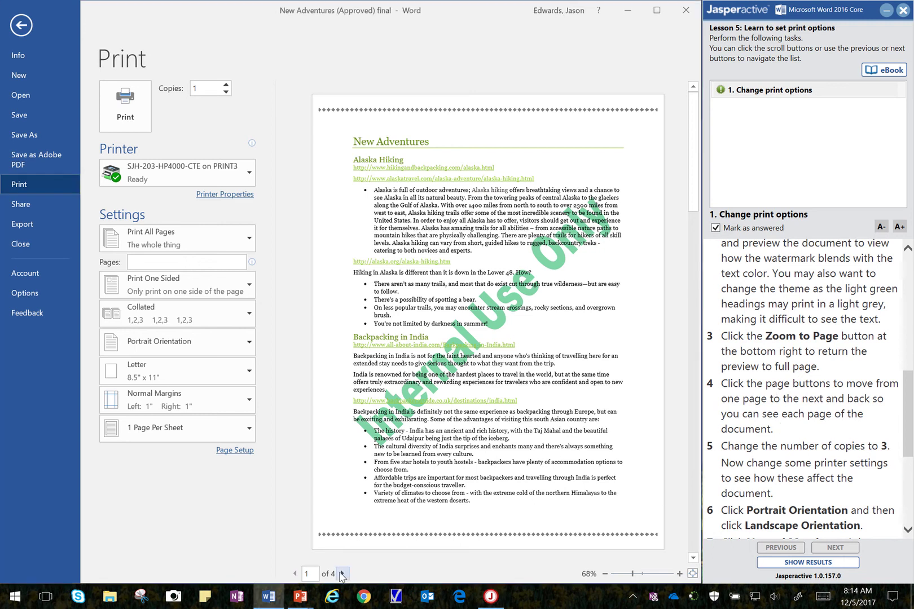
click(343, 575)
click(343, 575)
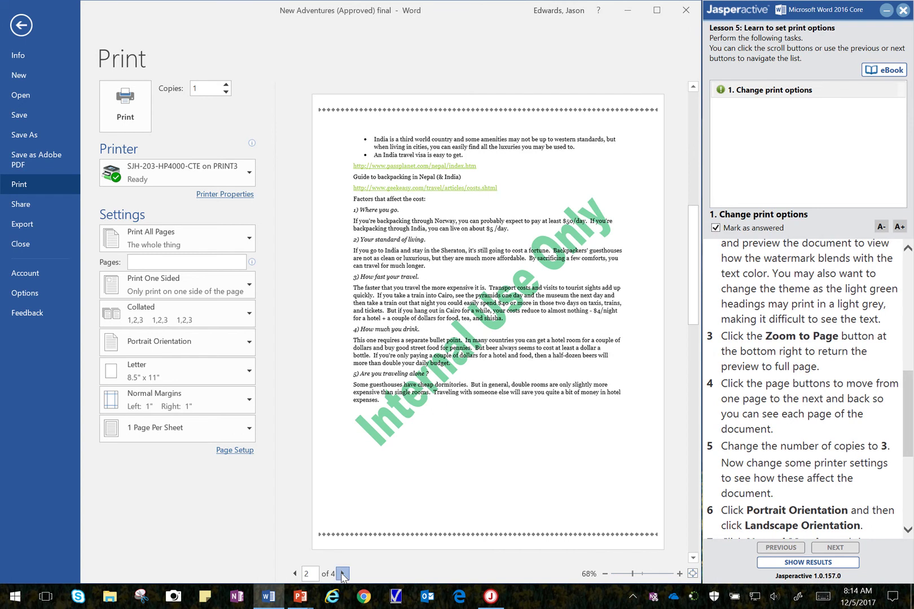
click(342, 575)
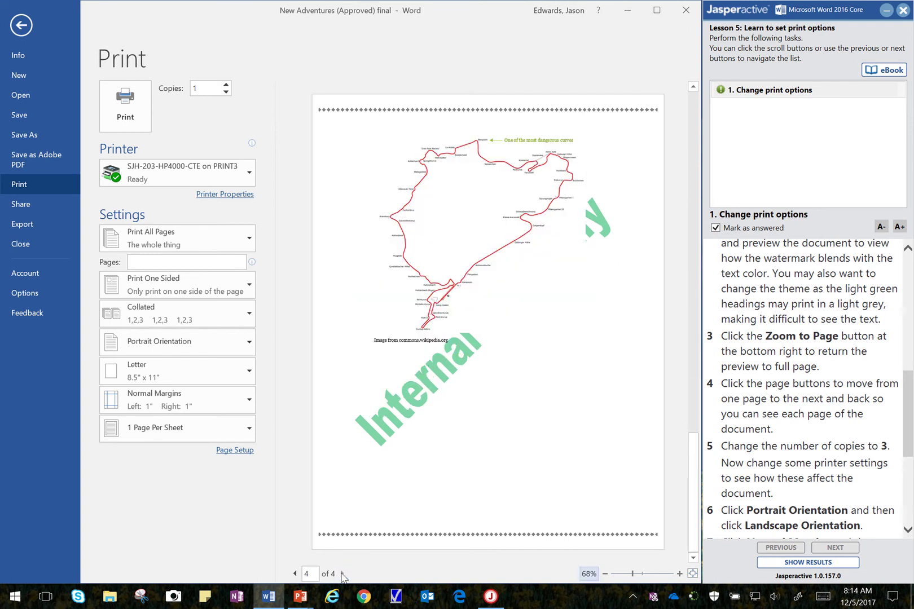
click(294, 574)
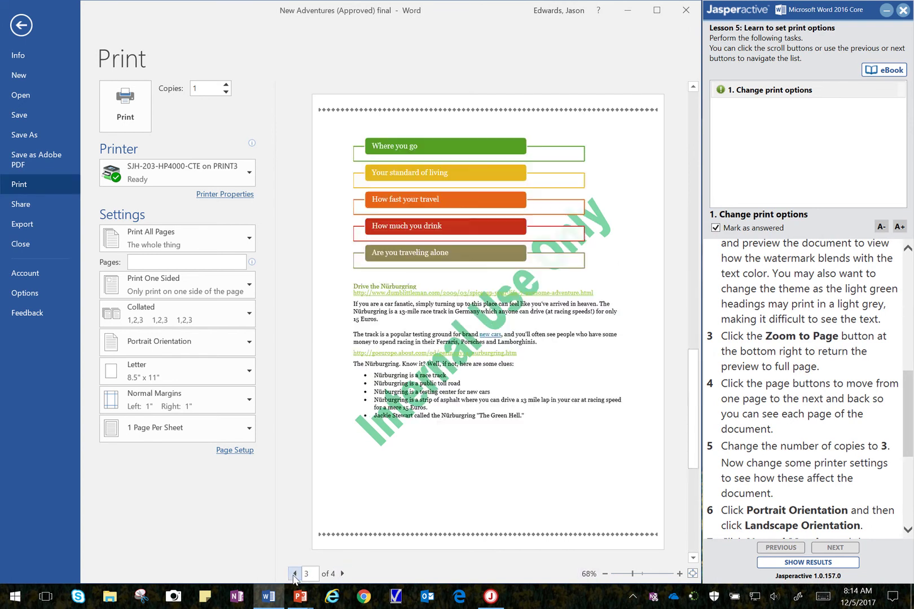
click(294, 574)
click(294, 574)
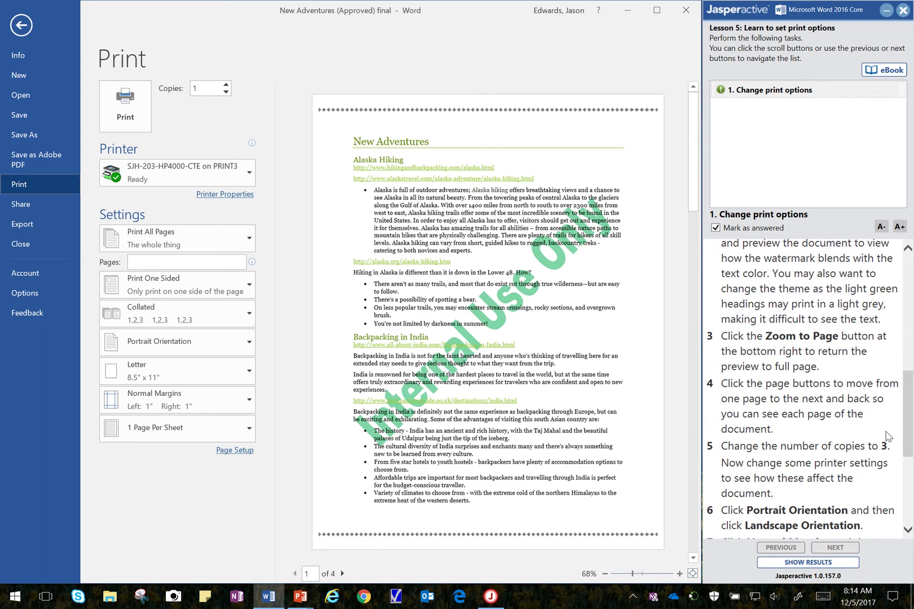
drag(906, 394, 912, 432)
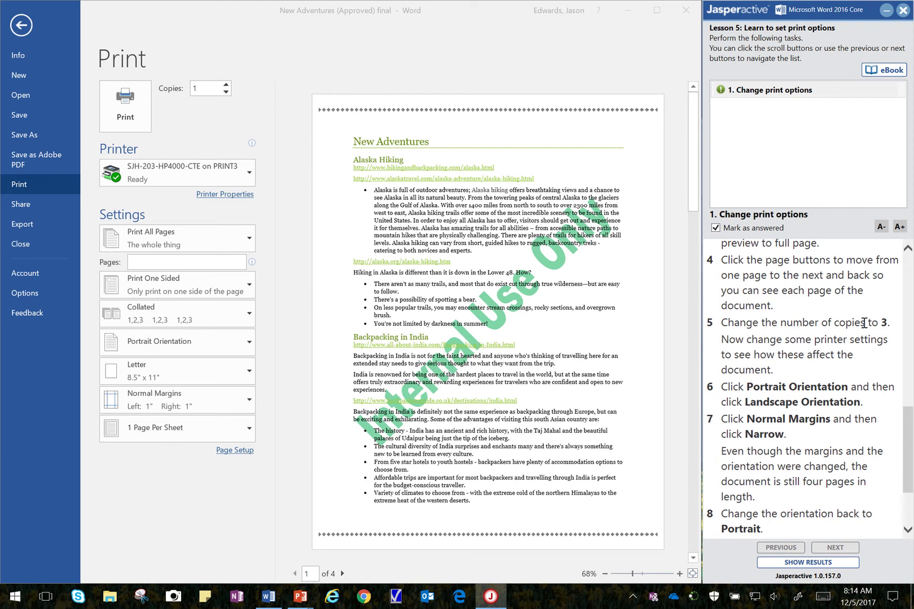
Set the print job to 3 copies in Landscape Orientation.
click(227, 89)
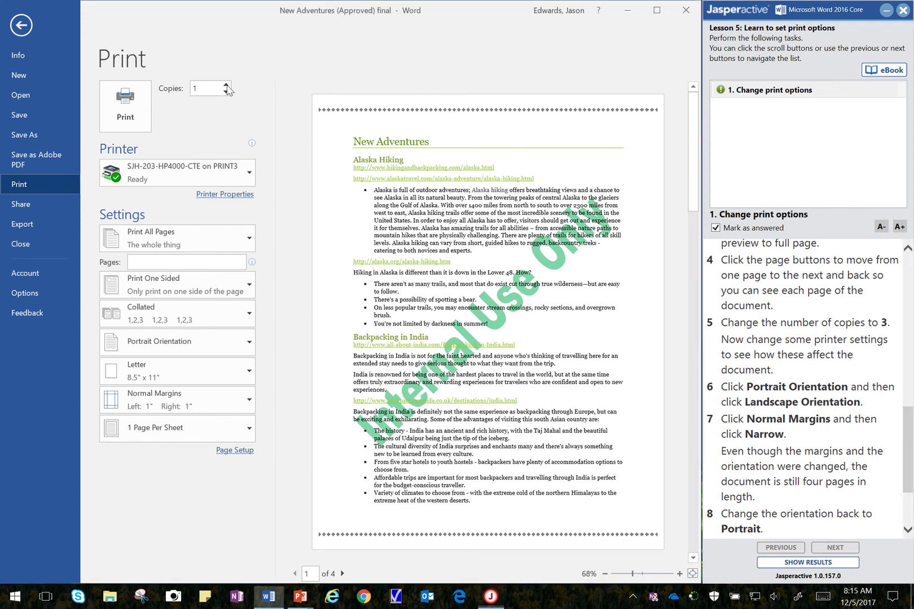
click(226, 85)
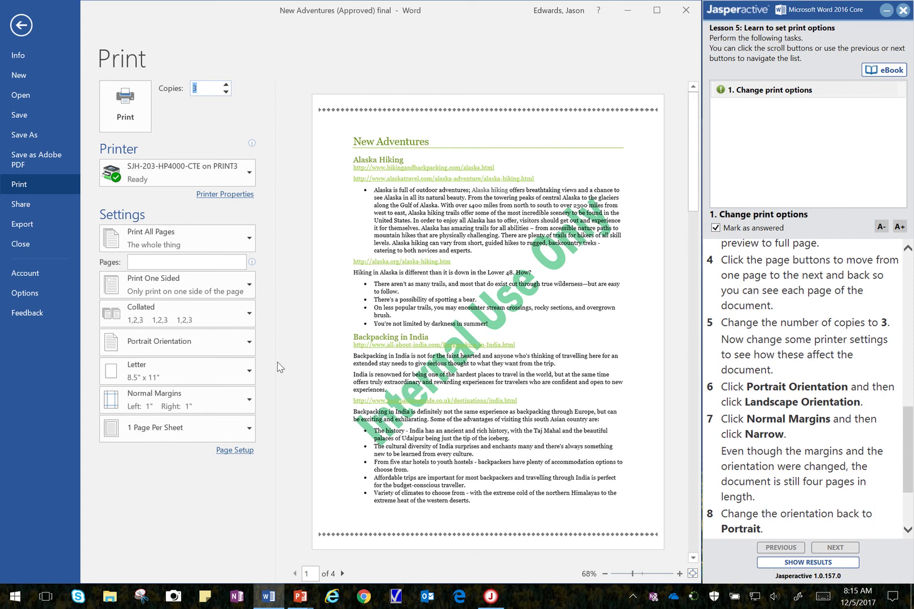
click(245, 344)
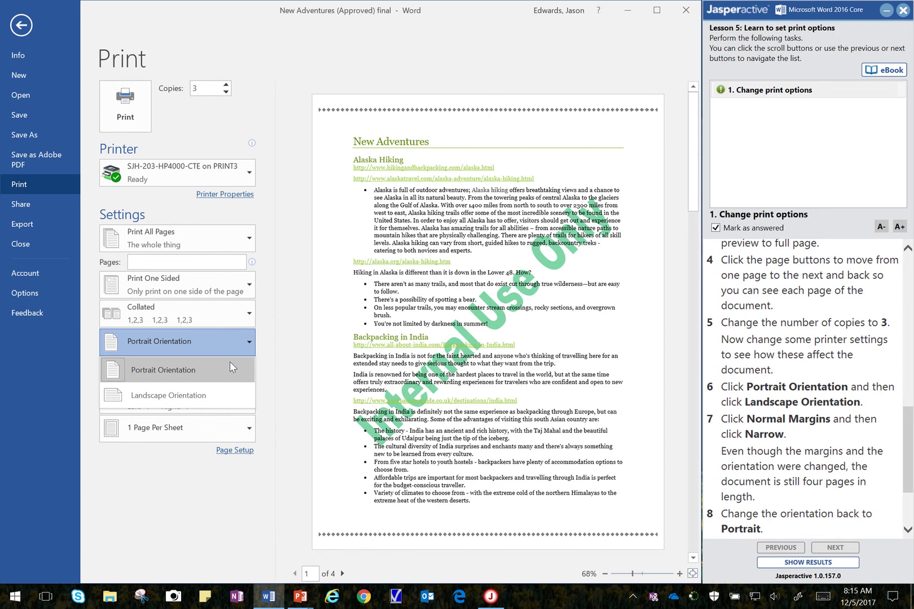
click(202, 394)
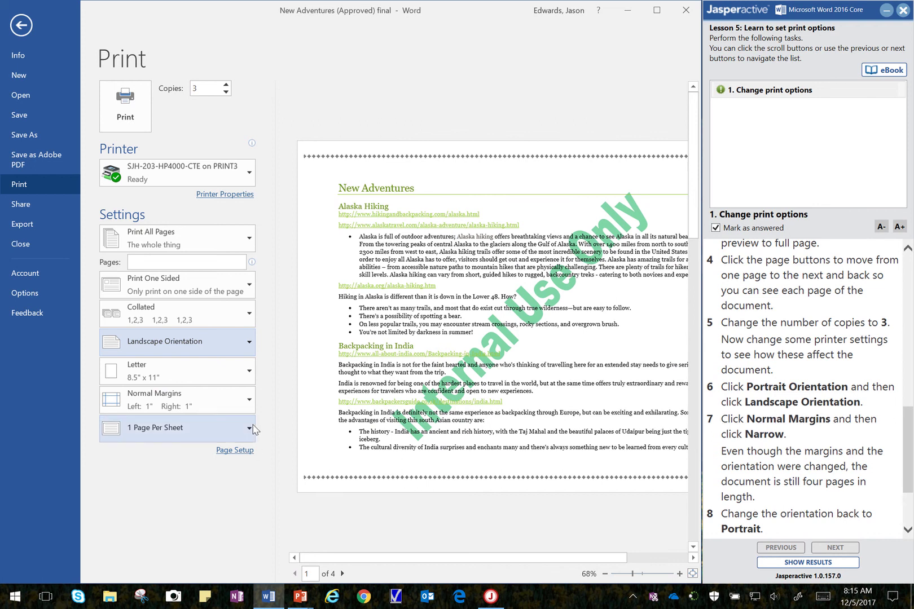
Apply Narrow margins (0.5" left and right) and scroll the instructions to steps 9–10.
click(233, 405)
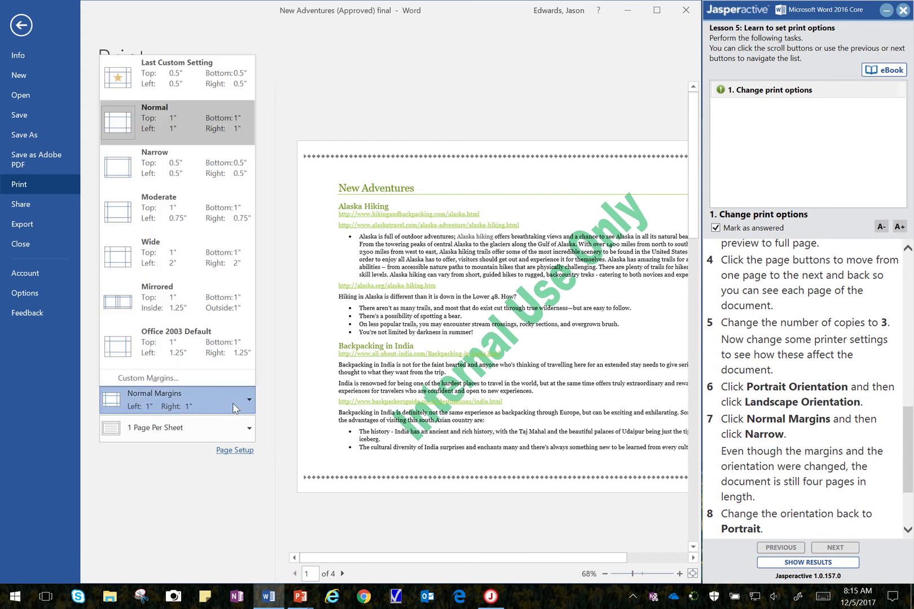
click(228, 160)
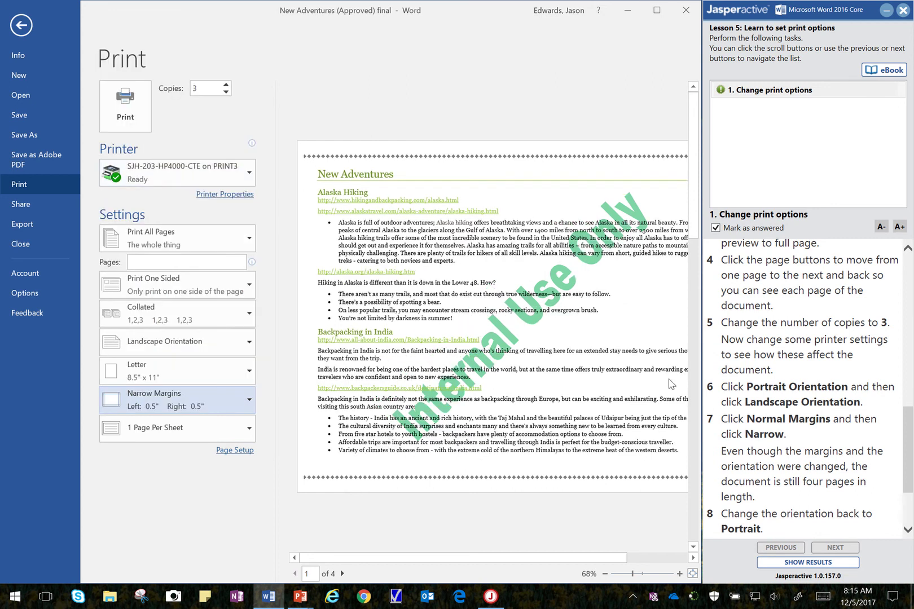
click(788, 460)
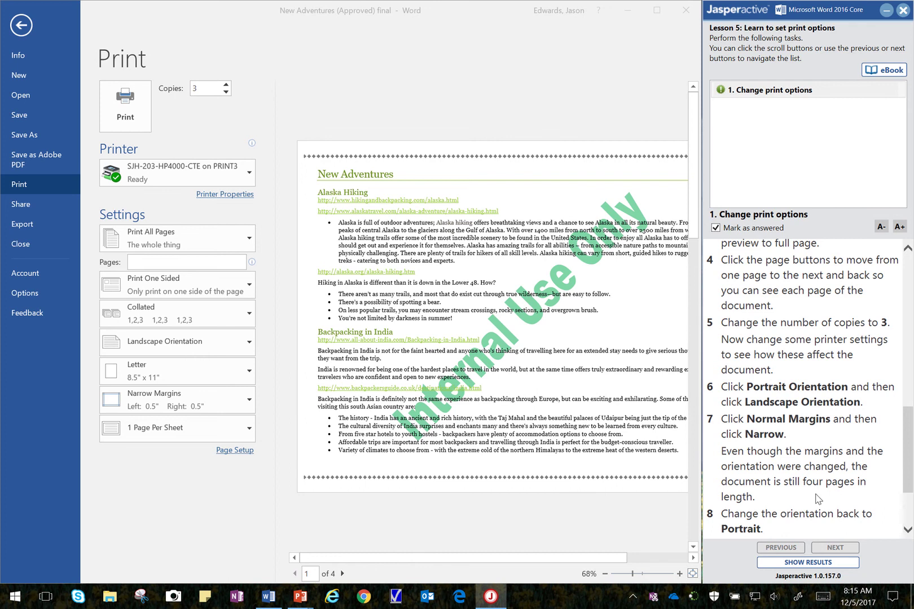
drag(910, 470, 910, 502)
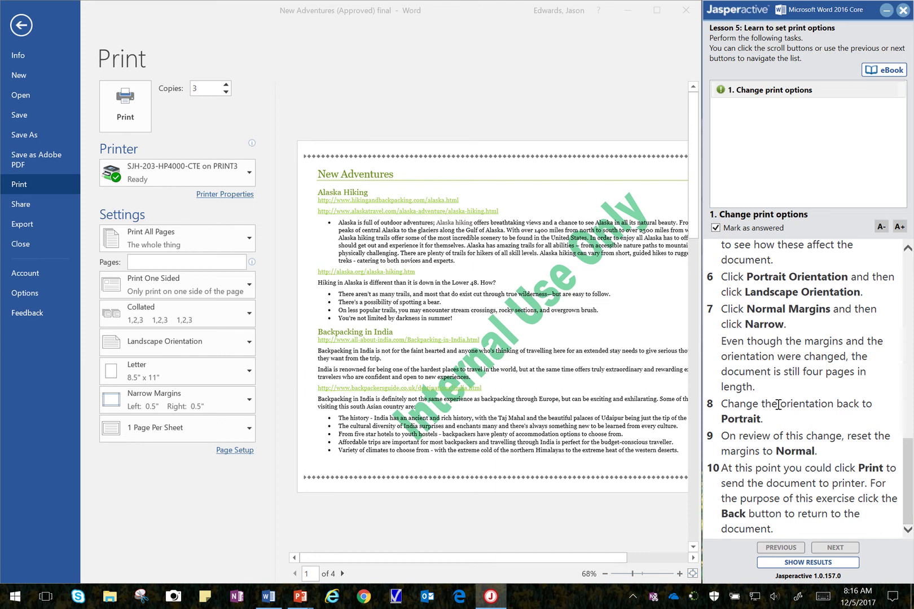
Restore Portrait Orientation and Normal 1" margins, keeping 3 copies.
click(177, 352)
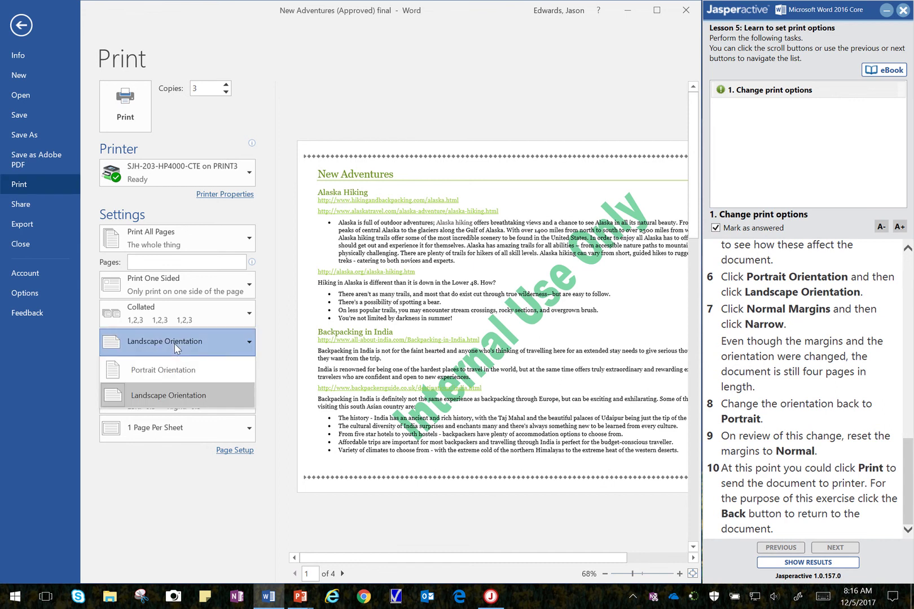
click(170, 366)
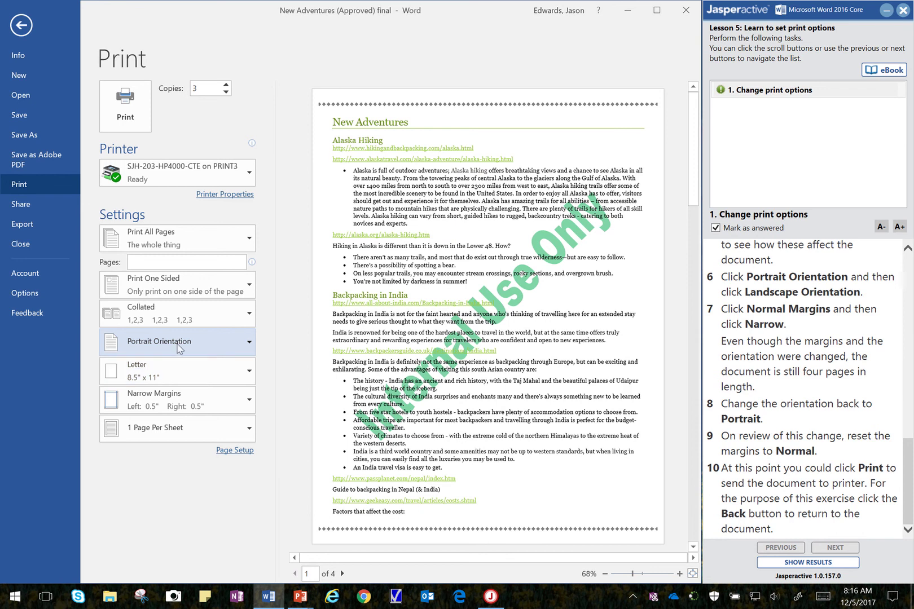
click(175, 401)
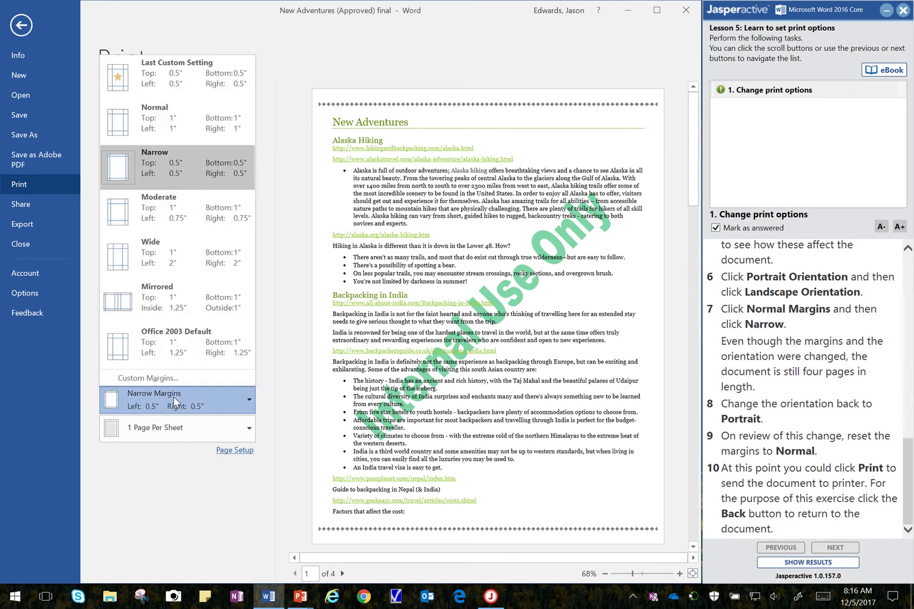
click(169, 126)
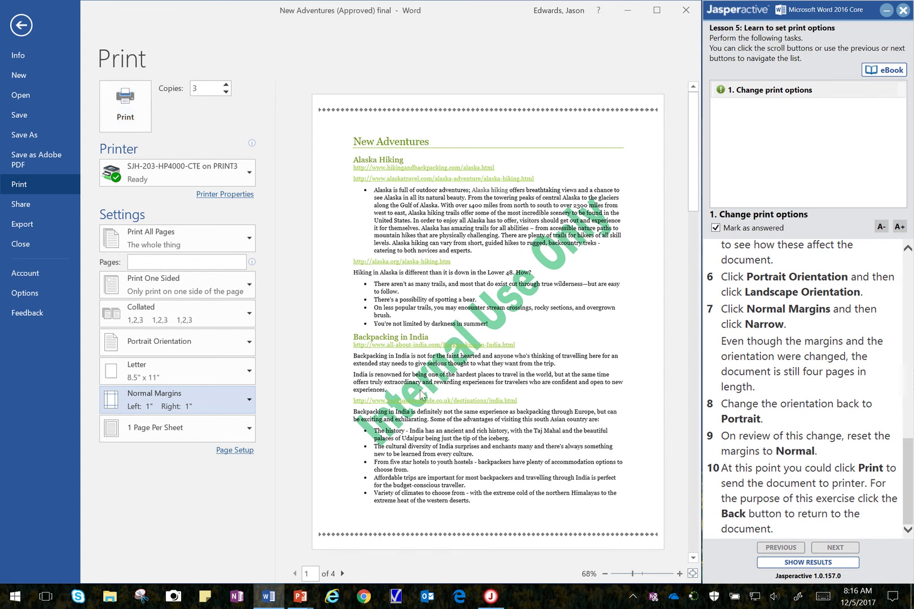
Go back to the document, then submit and confirm the 'Change print options' exercise results.
click(20, 25)
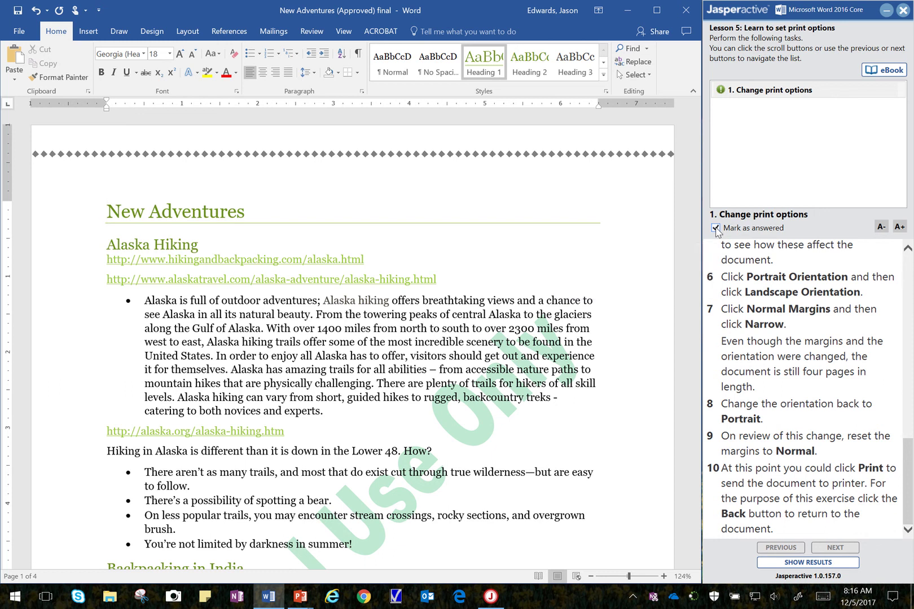
click(814, 565)
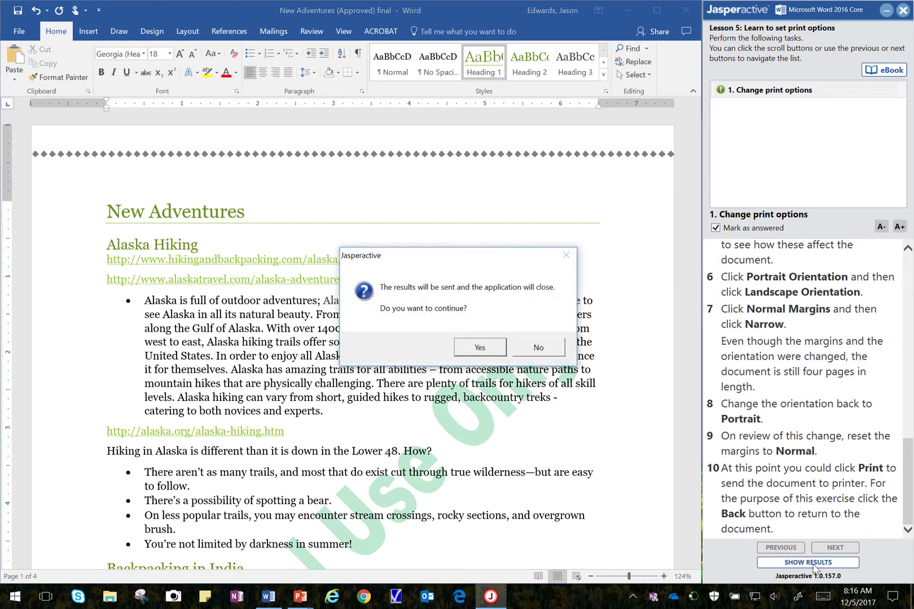
click(483, 350)
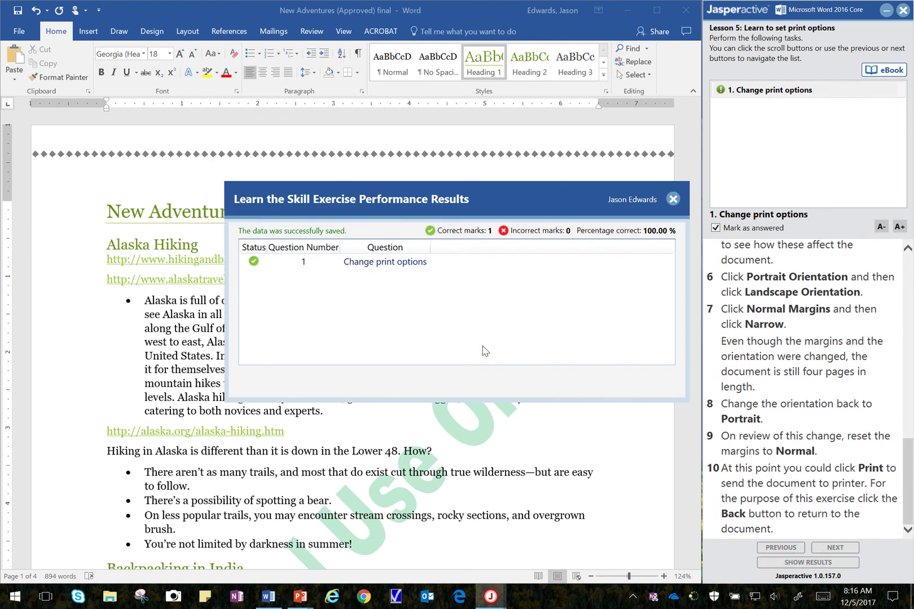
mouse_move(490, 3)
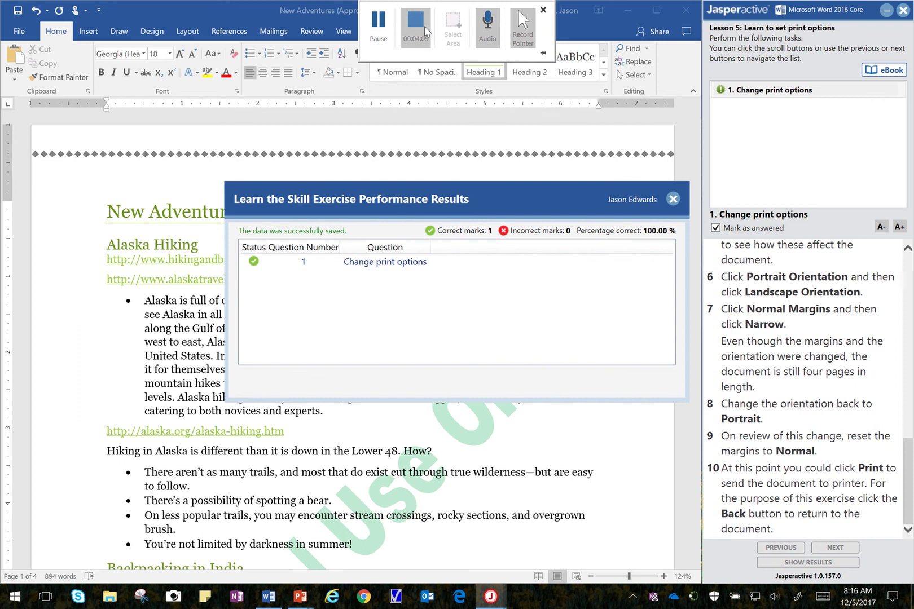